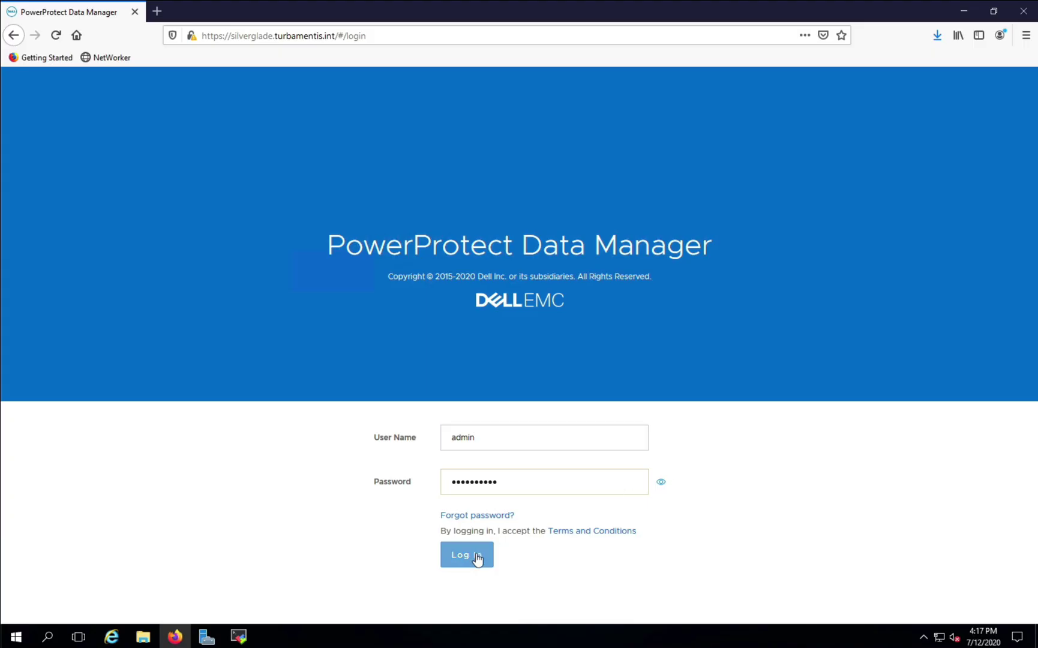
Log in to the data protection console and expand Recovery in the sidebar.
{"action": "left_click", "coordinate": [478, 558]}
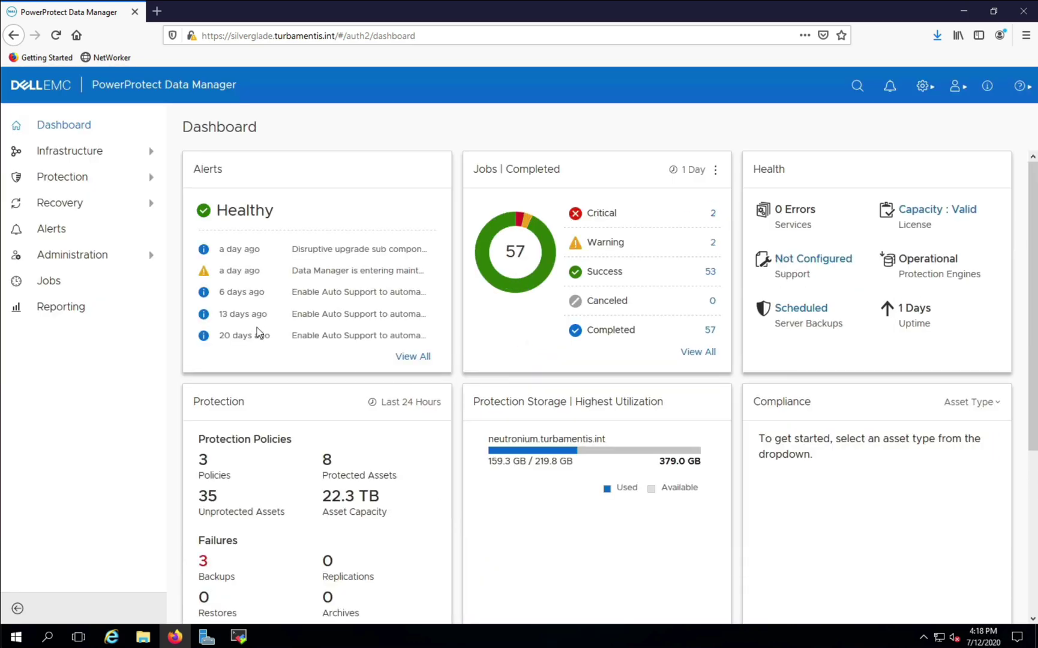
{"action": "left_click", "coordinate": [78, 205]}
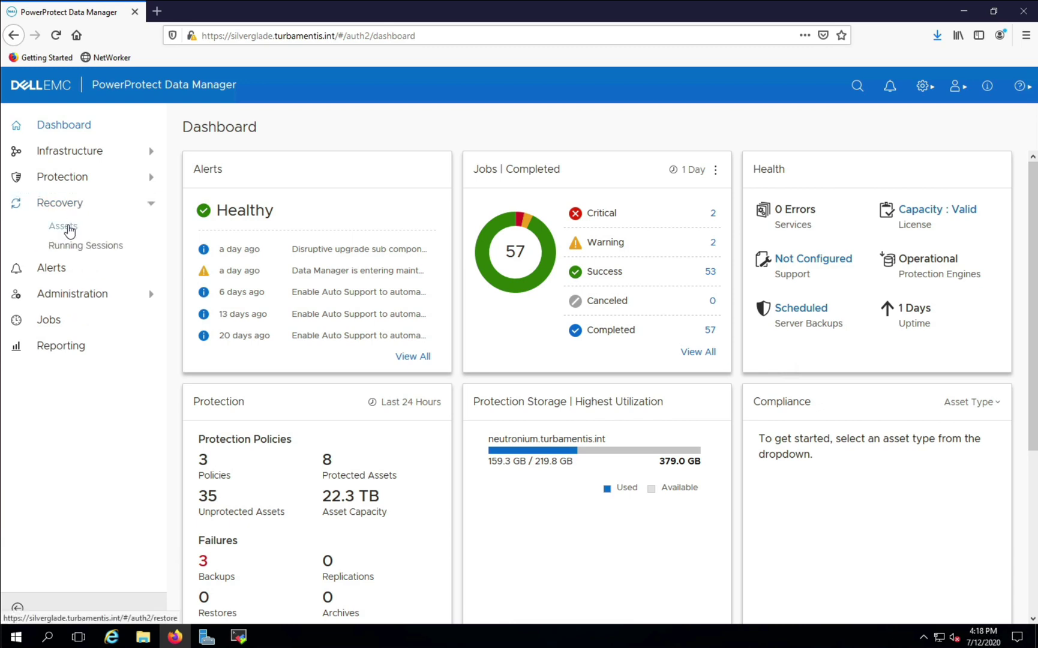
Under Recovery > Assets, select test01's / file system asset and view its copies.
{"action": "left_click", "coordinate": [69, 227]}
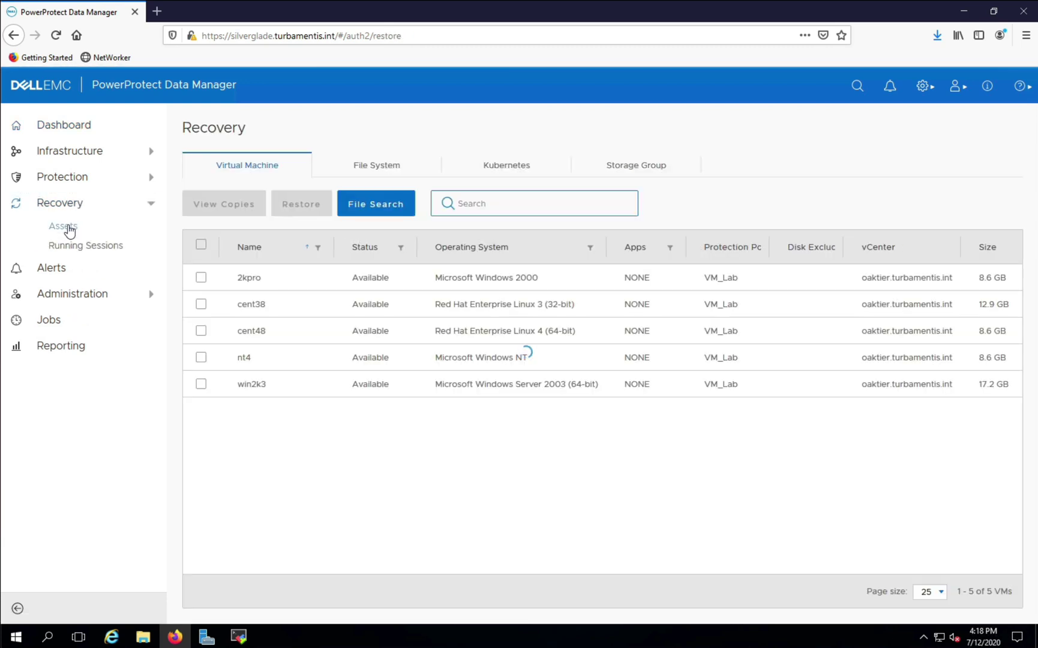
{"action": "left_click", "coordinate": [380, 168]}
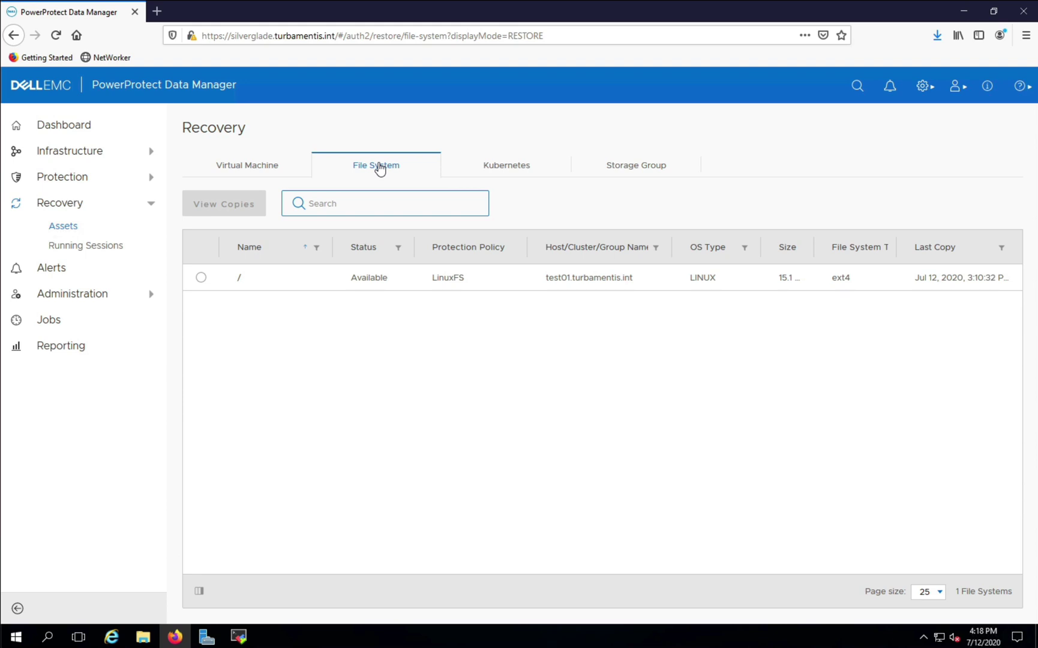
{"action": "left_click", "coordinate": [202, 277]}
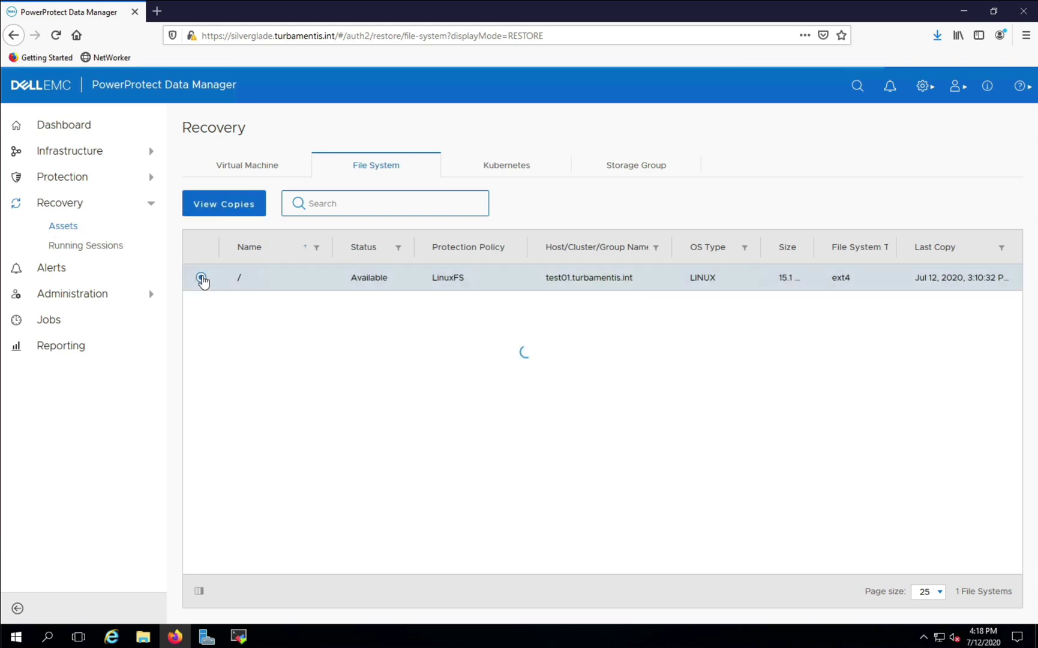
{"action": "left_click", "coordinate": [233, 209]}
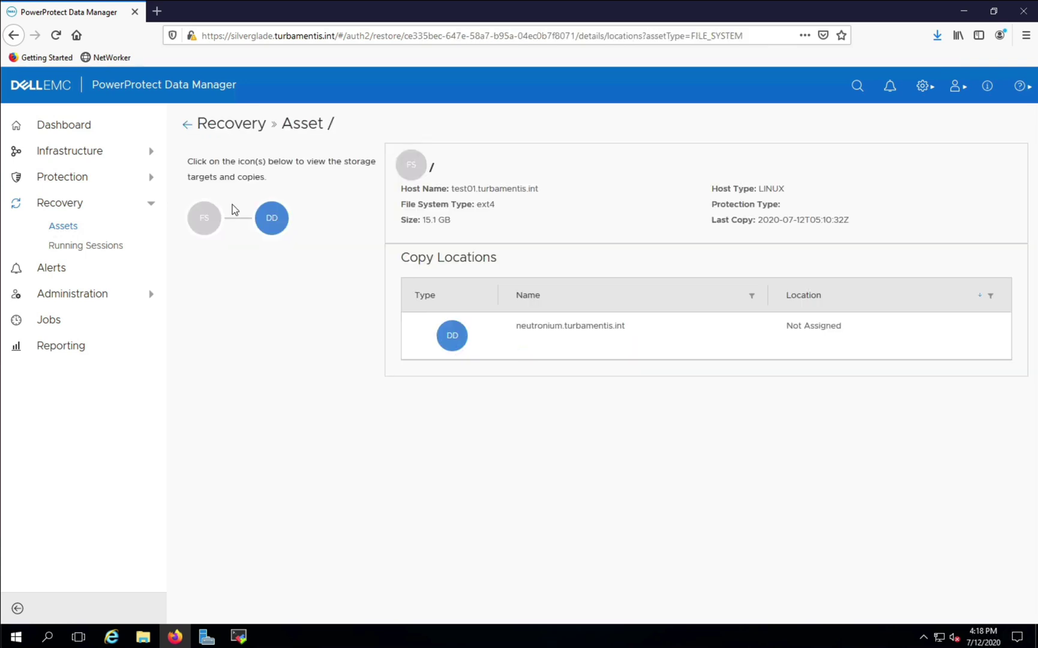
Select the Jul 12, 2020, 3:10:32 PM copy stored on the DD target neutronium.
{"action": "left_click", "coordinate": [275, 228]}
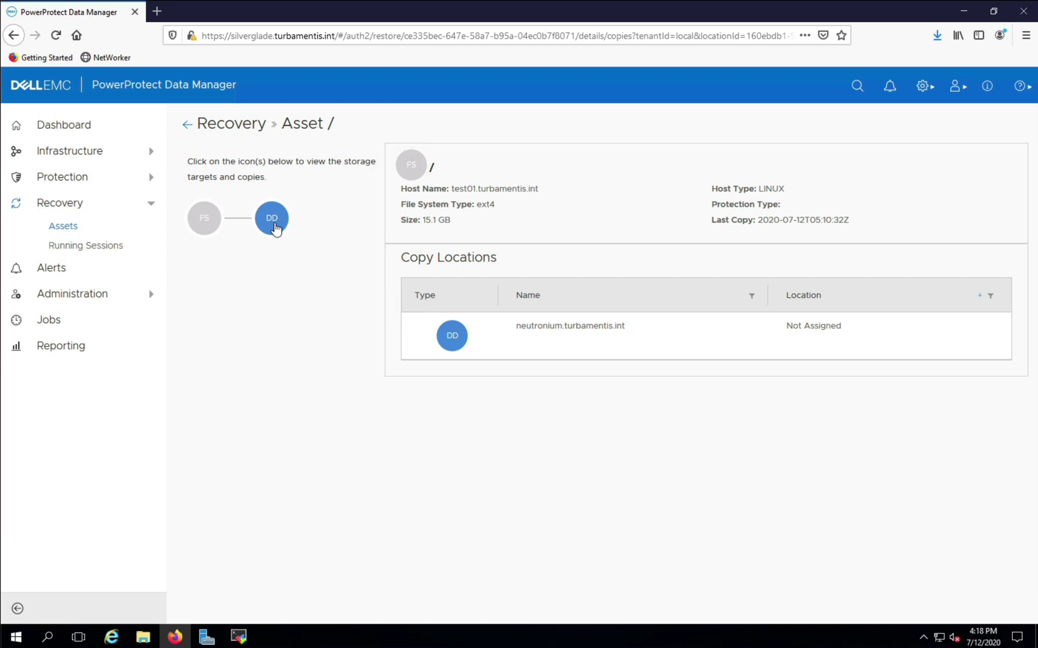
{"action": "left_click", "coordinate": [274, 227]}
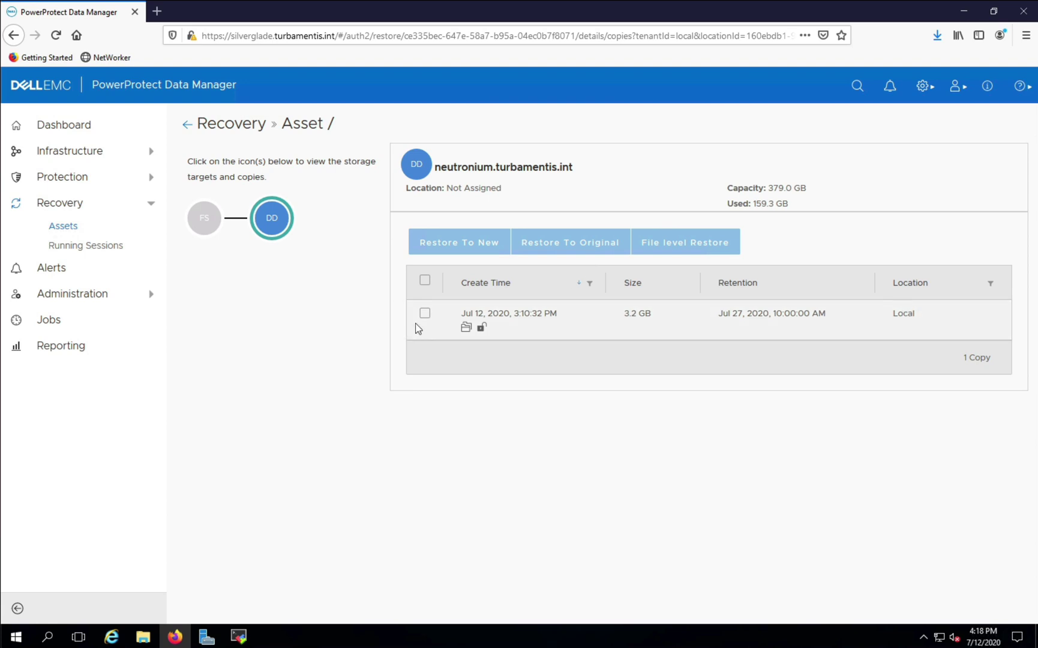
{"action": "left_click", "coordinate": [425, 314]}
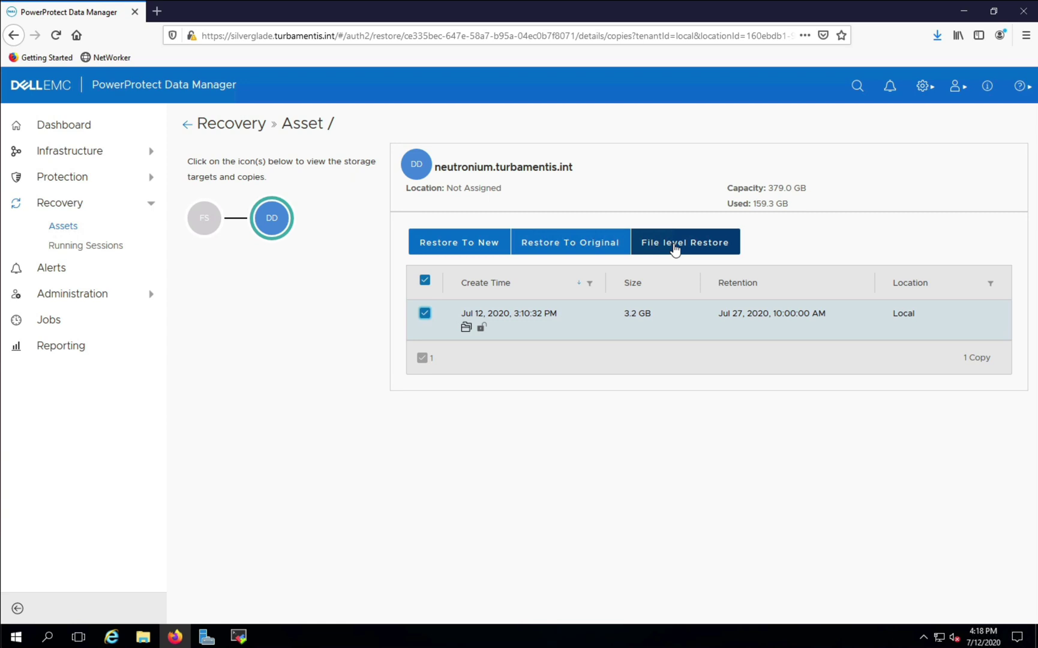
Start a file level restore and mount the copy on the original machine test01.turbamentis.int.
{"action": "left_click", "coordinate": [675, 249]}
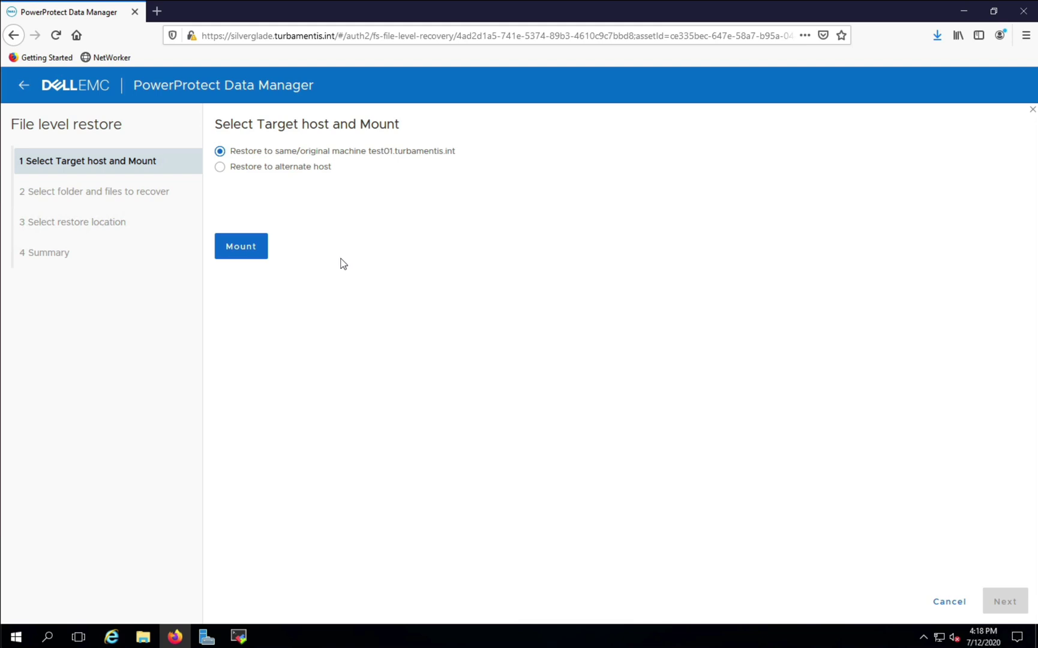
{"action": "left_click", "coordinate": [257, 255]}
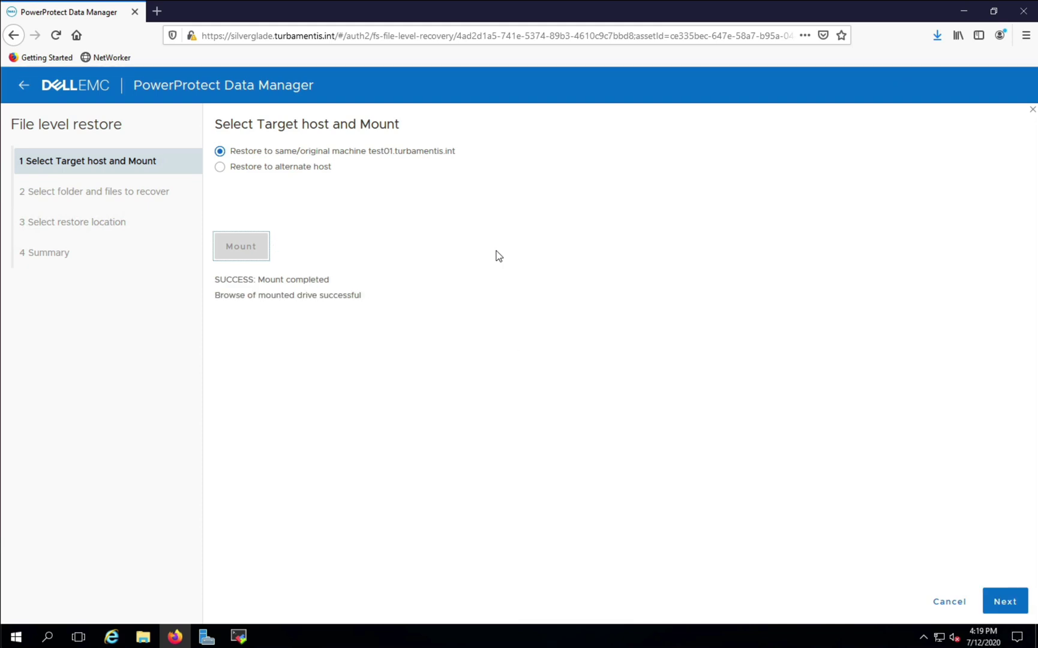
Choose install.log from the root folder as the file to recover.
{"action": "left_click", "coordinate": [1006, 601]}
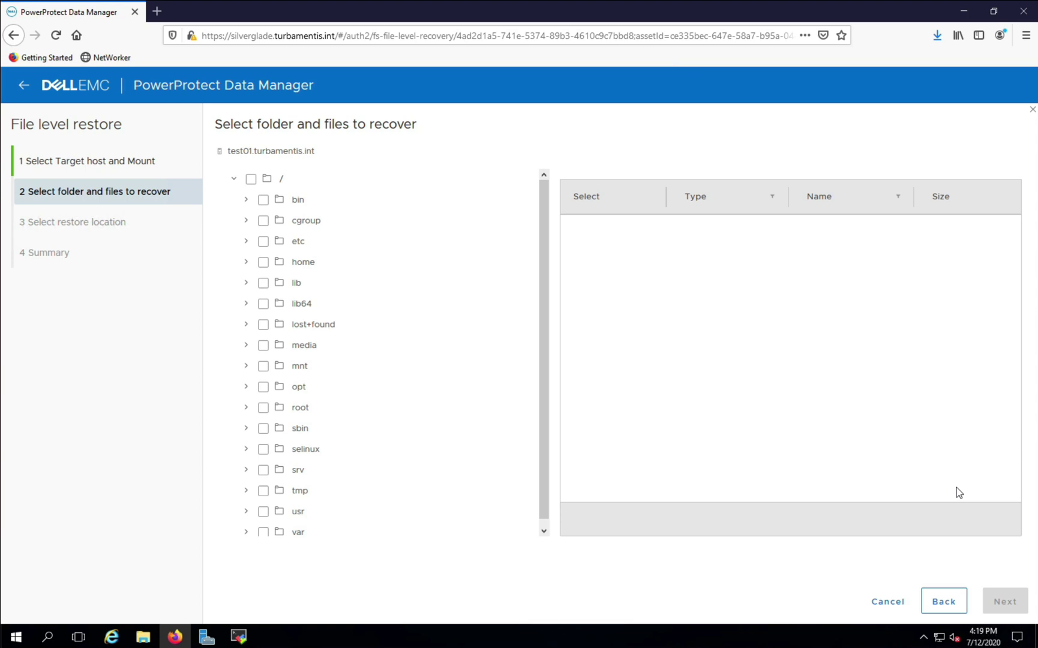
{"action": "left_click", "coordinate": [301, 411]}
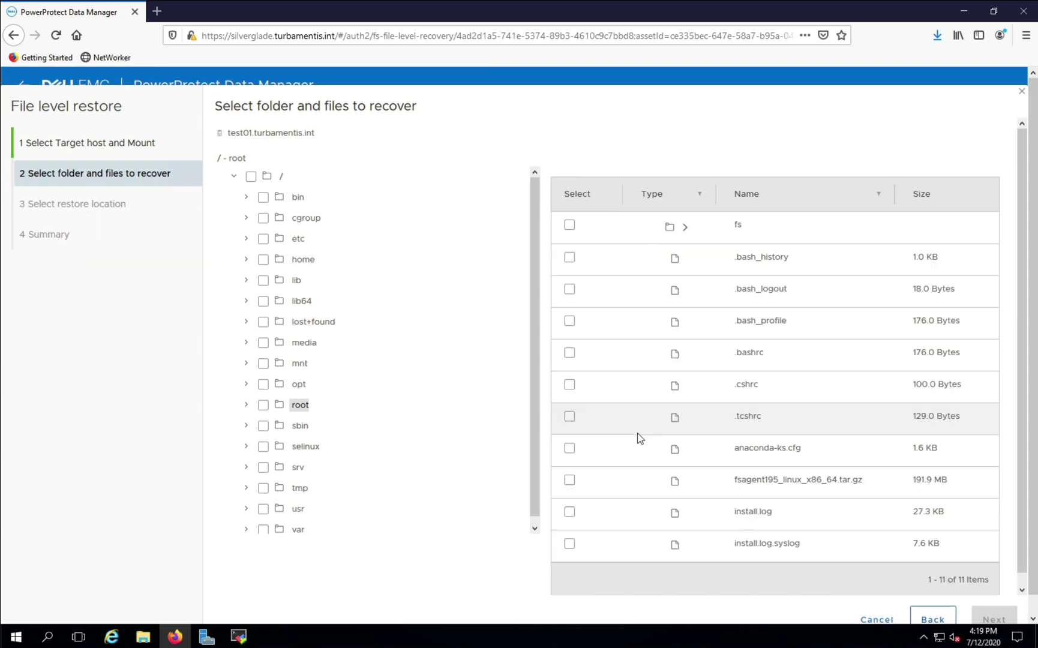
{"action": "left_click", "coordinate": [569, 511]}
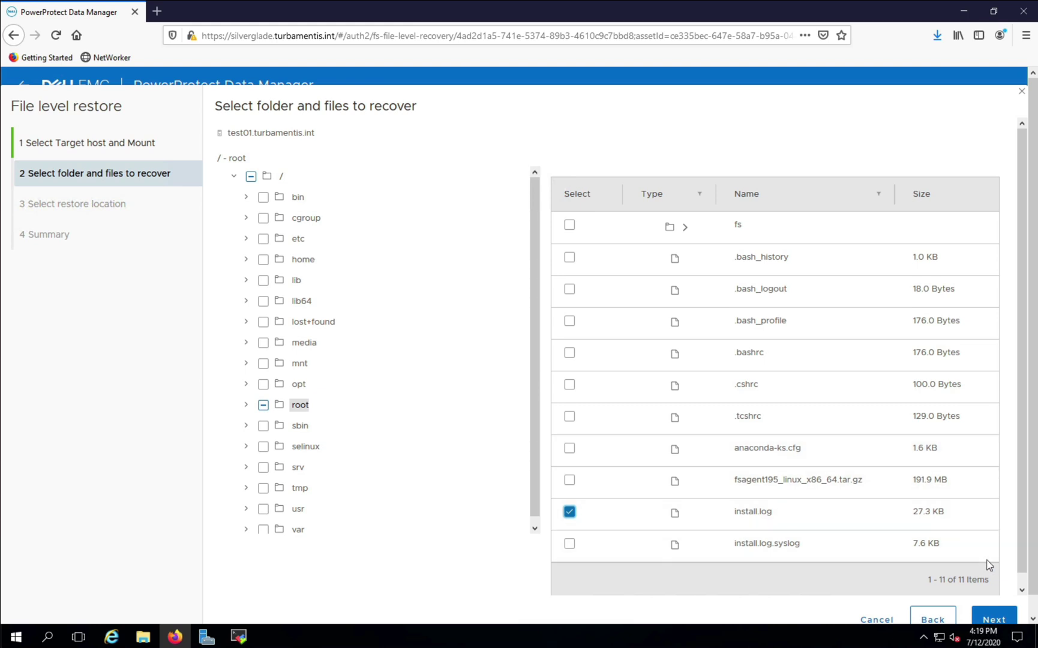
{"action": "left_click", "coordinate": [994, 609]}
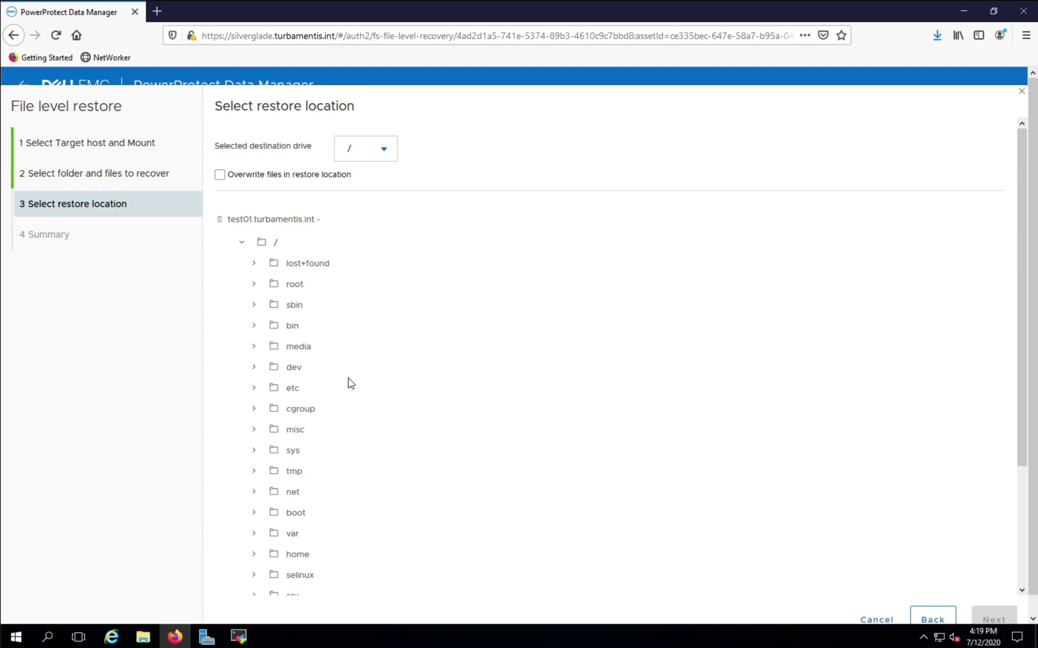
Set /tmp on test01 as the destination and run ls /tmp in the MobaXterm terminal.
{"action": "left_click", "coordinate": [296, 472]}
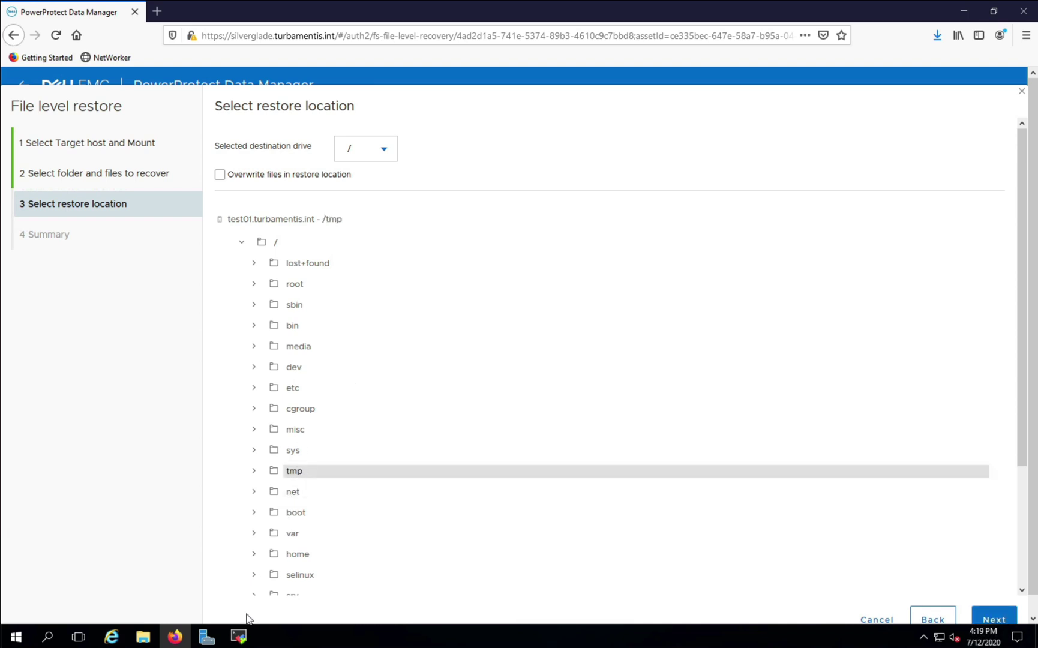
{"action": "left_click", "coordinate": [243, 633]}
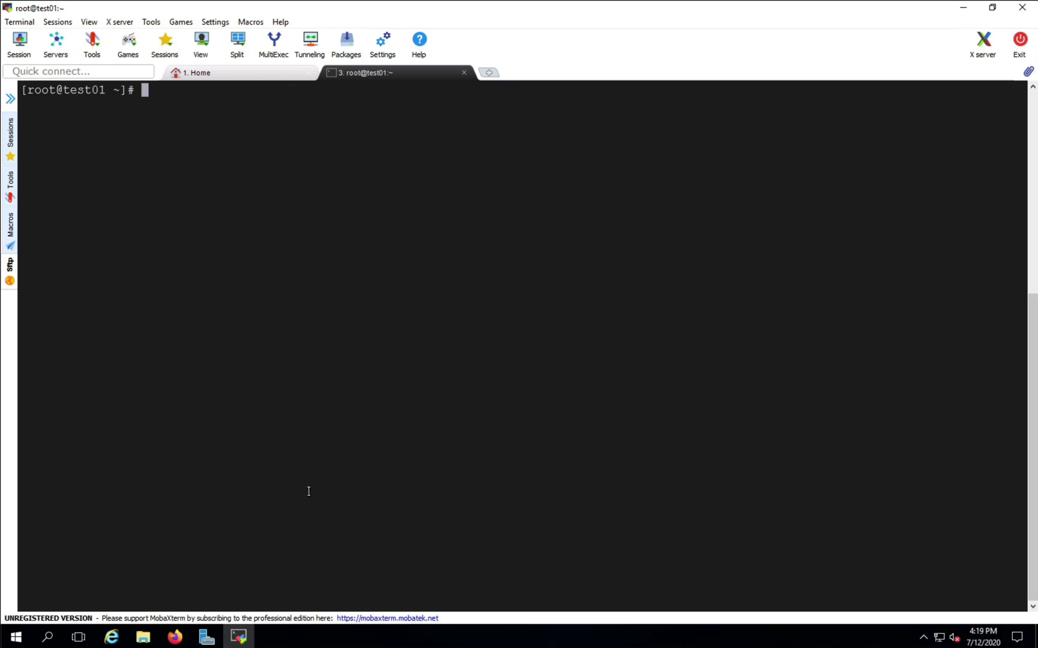
{"action": "type", "text": "ls /tmp"}
{"action": "key", "text": "Return"}
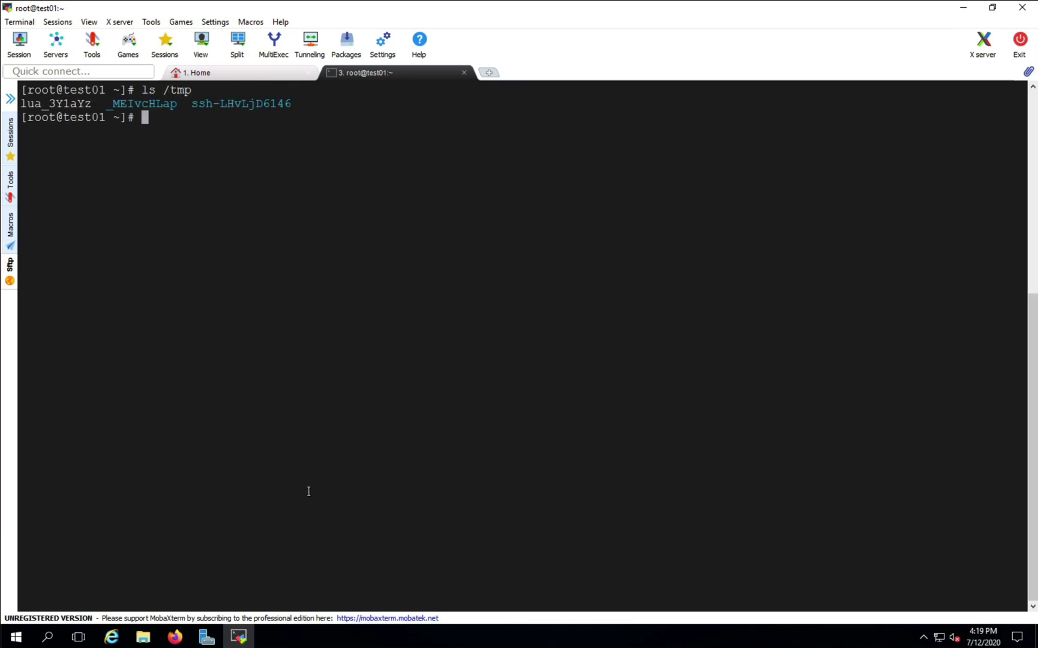
{"action": "left_click", "coordinate": [182, 637]}
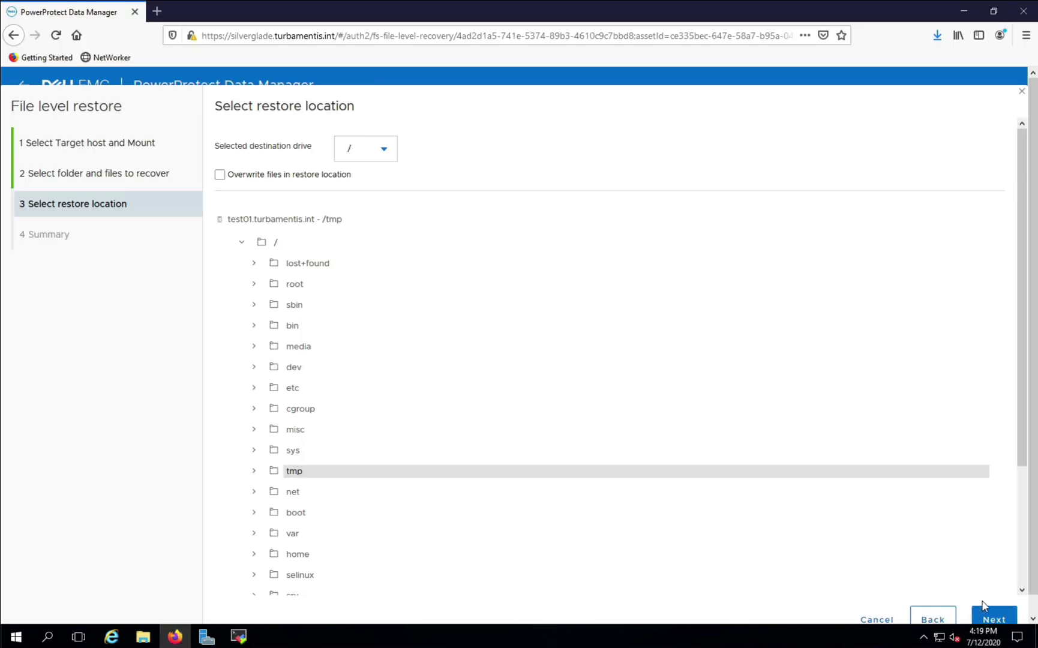
Review the summary and finish the restore of /root/install.log to /tmp on test01.
{"action": "left_click", "coordinate": [991, 617]}
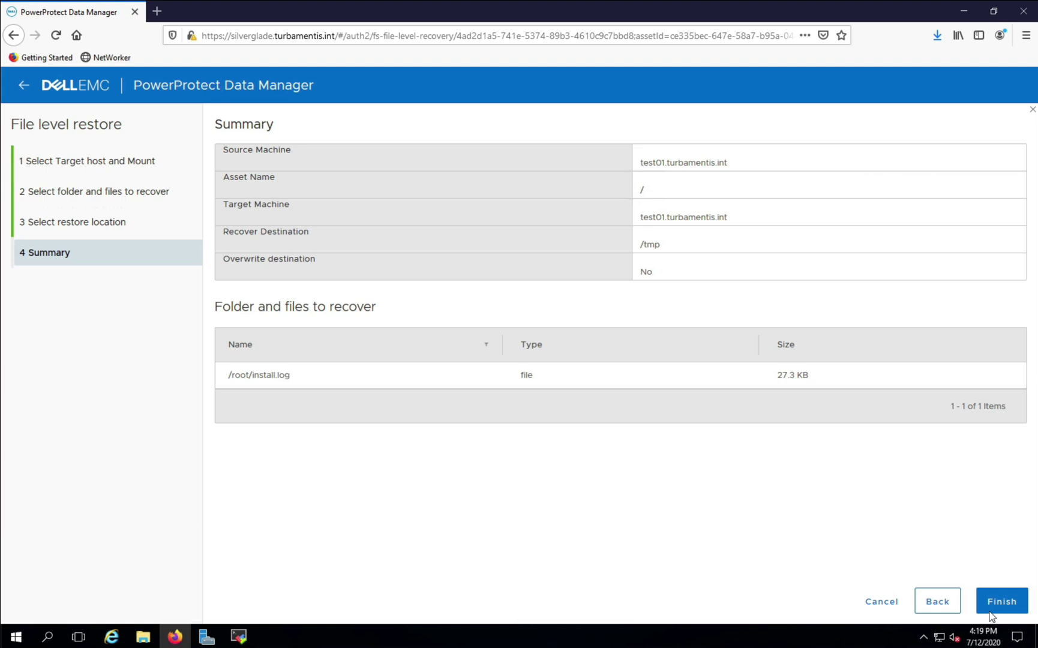
{"action": "left_click", "coordinate": [998, 607]}
{"action": "left_click", "coordinate": [1001, 599]}
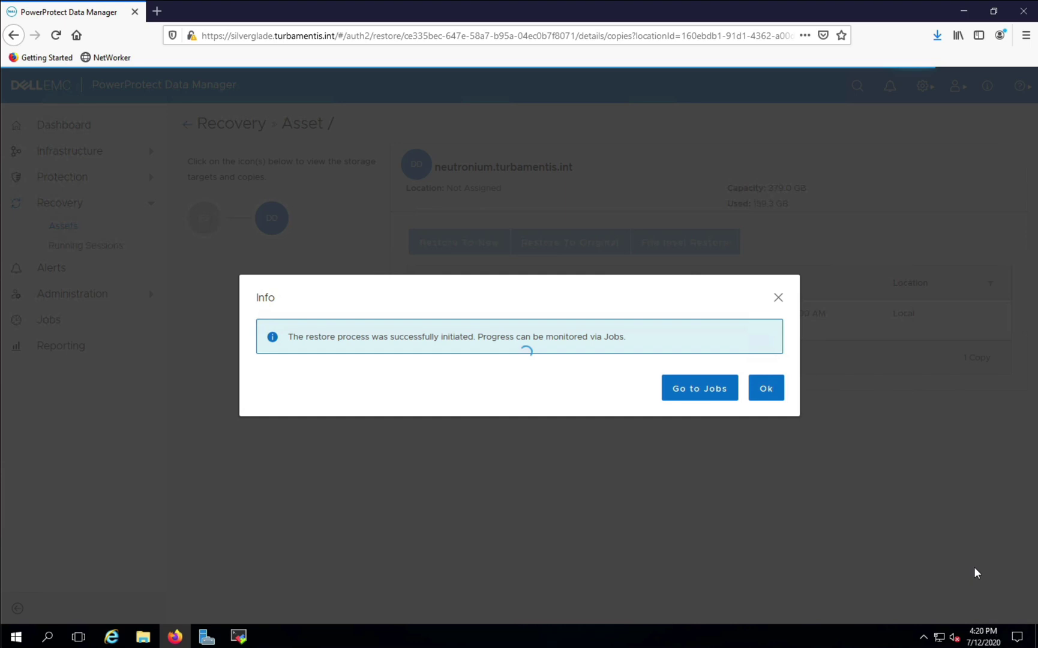
Acknowledge the restore notice with Go to Jobs to monitor the Running jobs tab.
{"action": "left_click", "coordinate": [724, 386]}
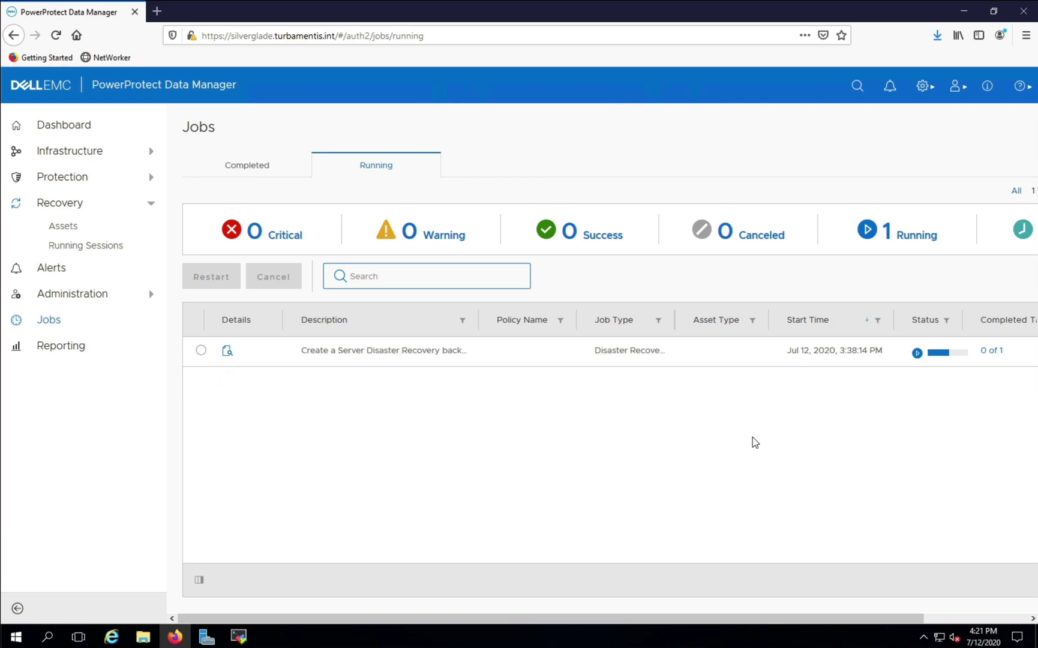
In the SSH terminal, re-list /tmp, then cd into /tmp/root and list its files.
{"action": "left_click", "coordinate": [249, 633]}
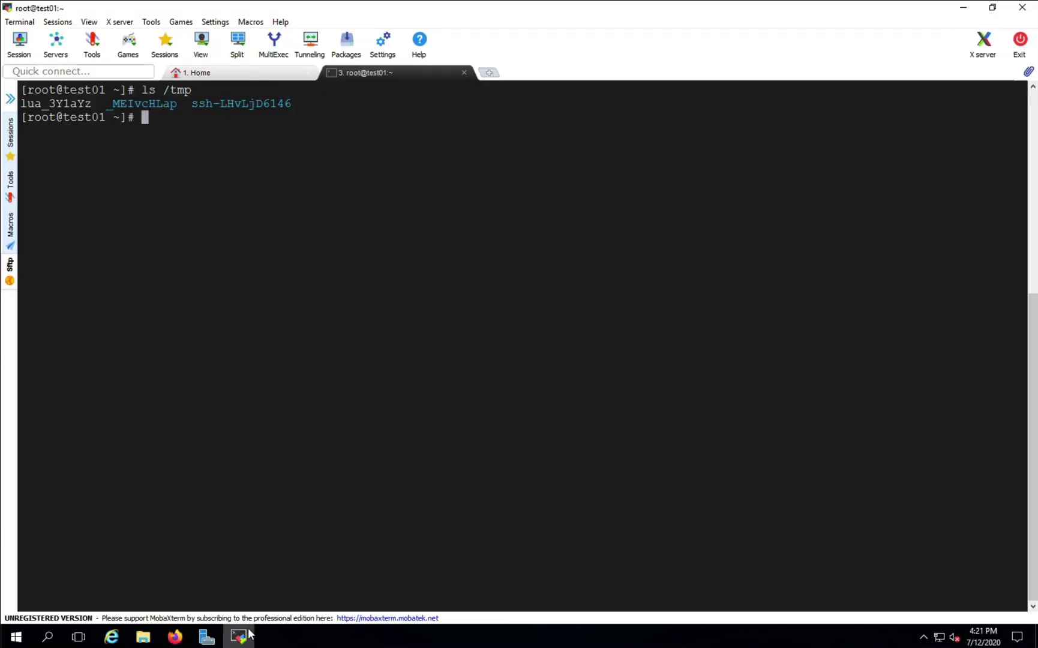
{"action": "key", "text": "Up"}
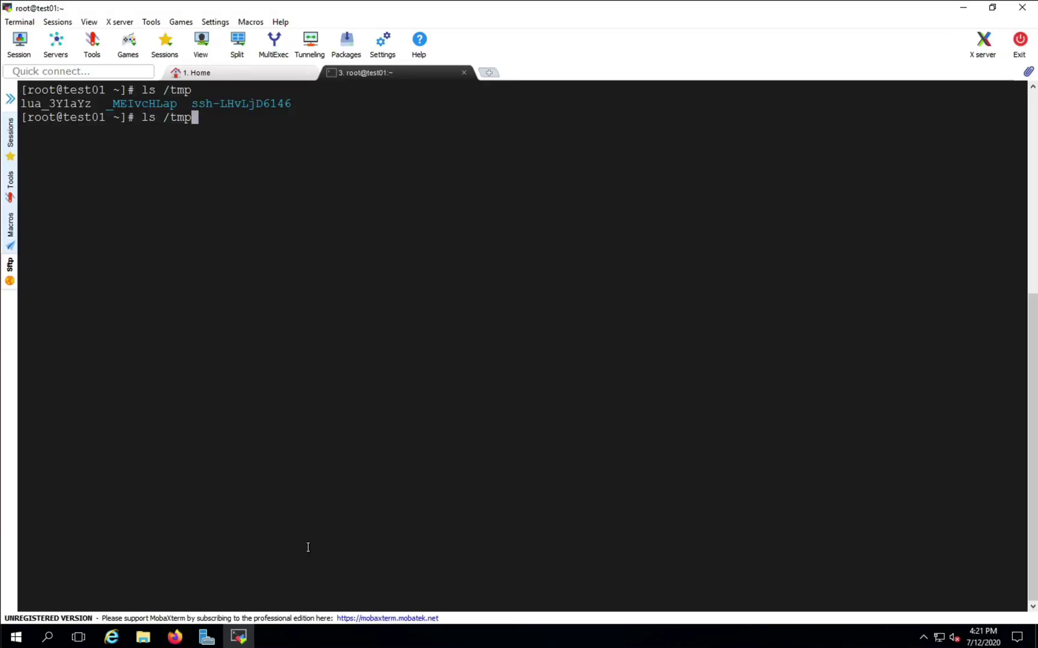
{"action": "key", "text": "Return"}
{"action": "type", "text": "cd /tmp/root"}
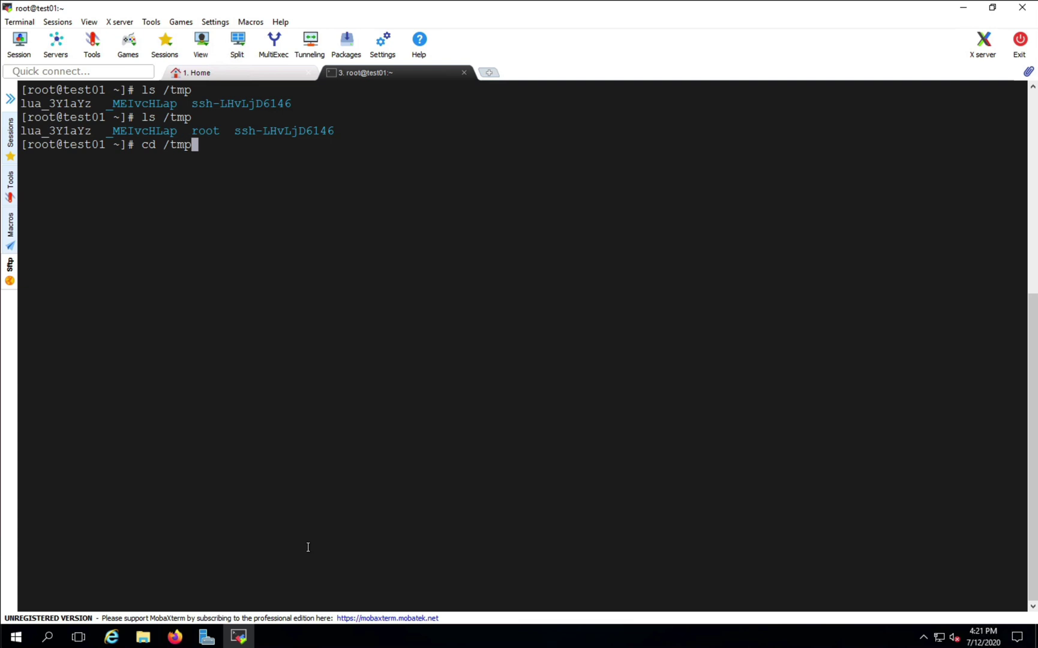
{"action": "key", "text": "Return"}
{"action": "type", "text": "ls"}
{"action": "key", "text": "Return"}
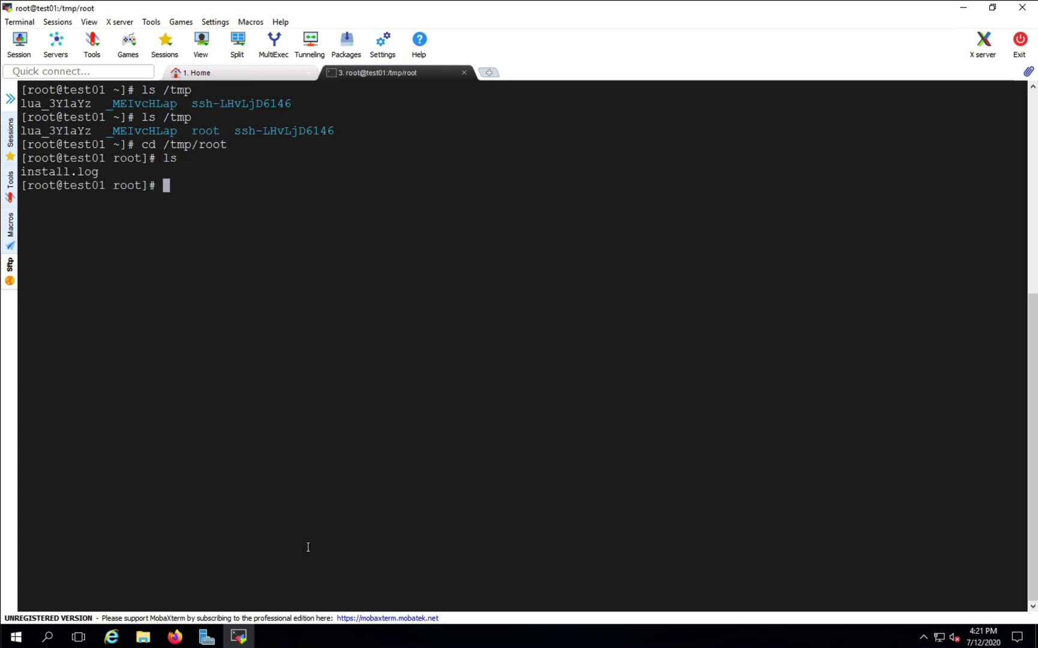
View the restored install.log with more, then quit the pager with q.
{"action": "type", "text": "more install.log"}
{"action": "key", "text": "Return"}
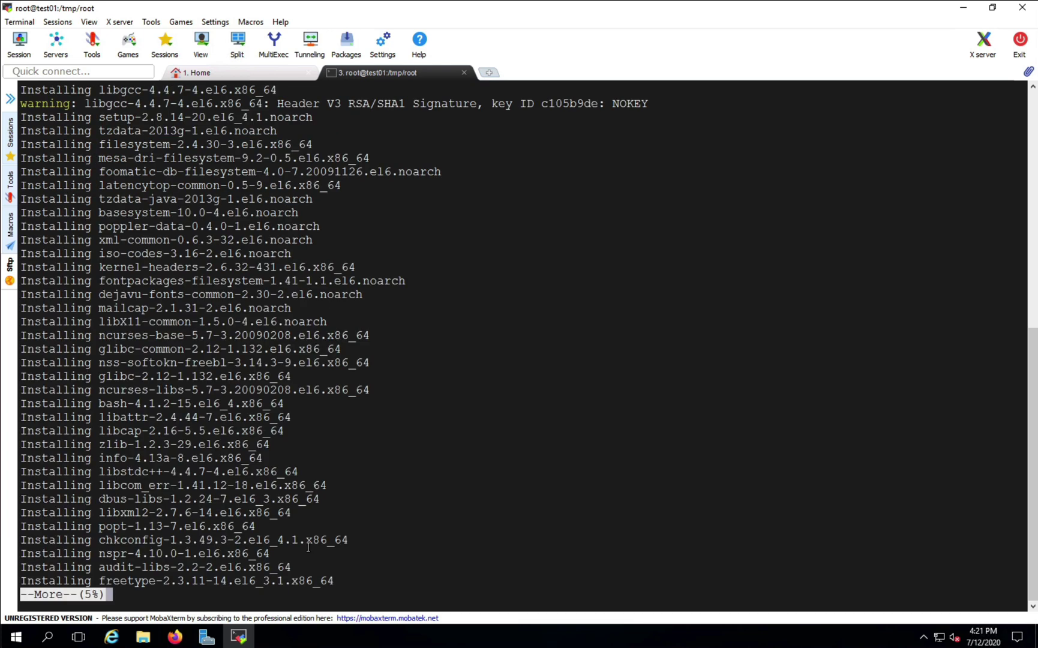
{"action": "type", "text": "qmore /root"}
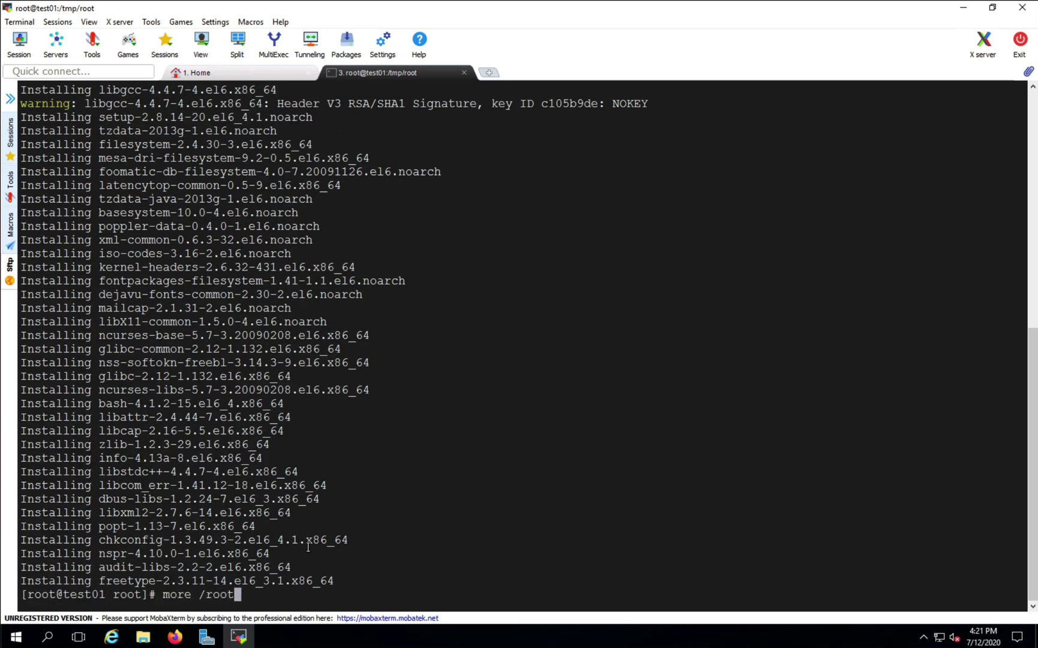
{"action": "type", "text": "/install.log"}
{"action": "key", "text": "Return"}
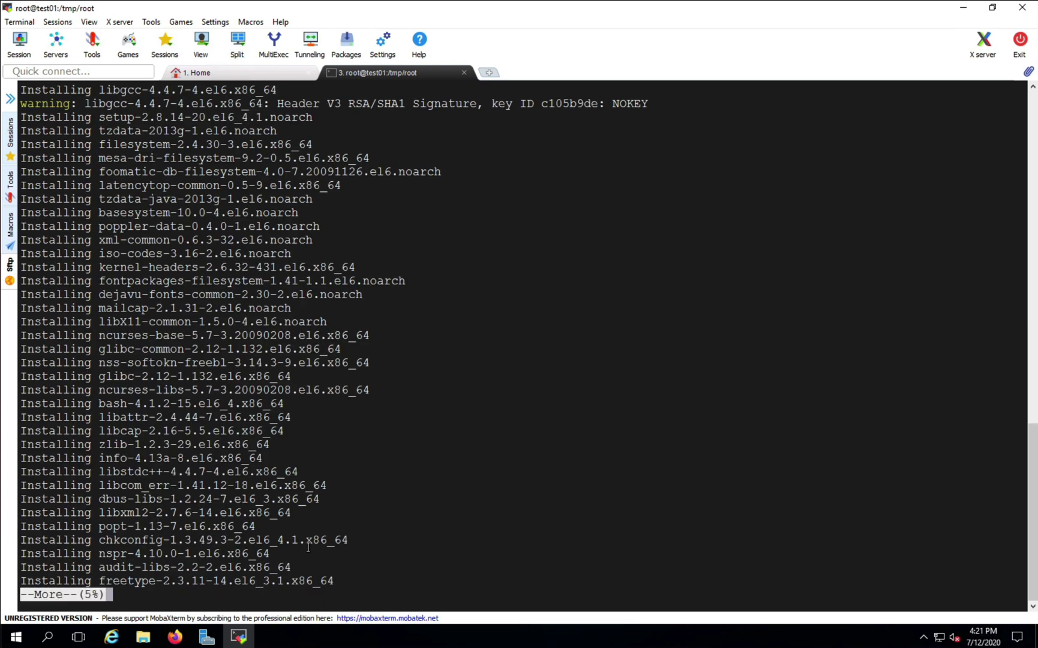
{"action": "key", "text": "q"}
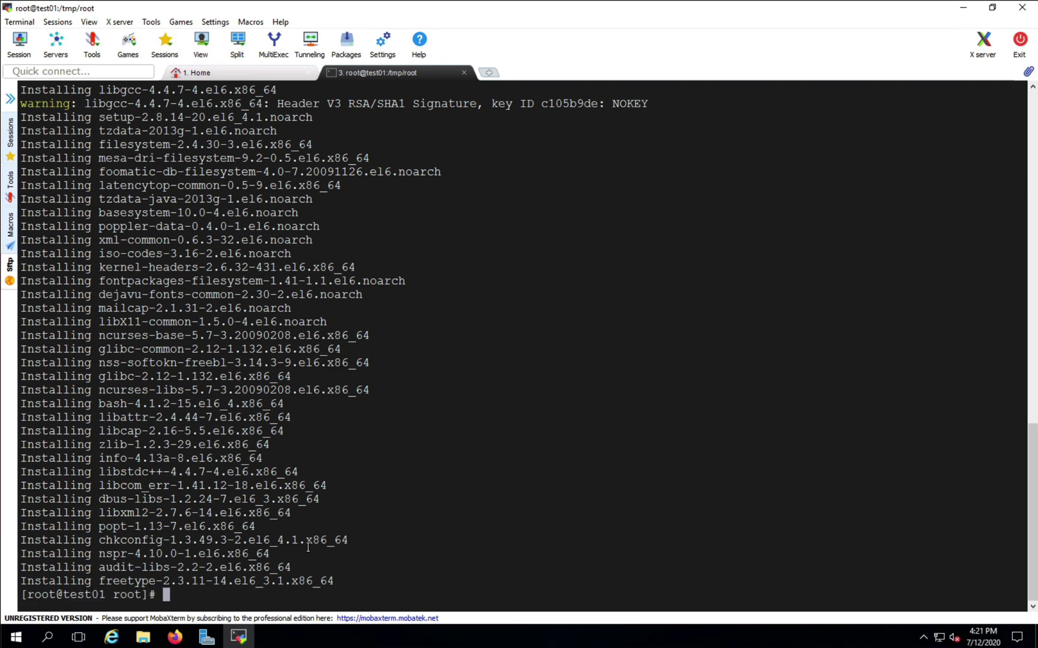